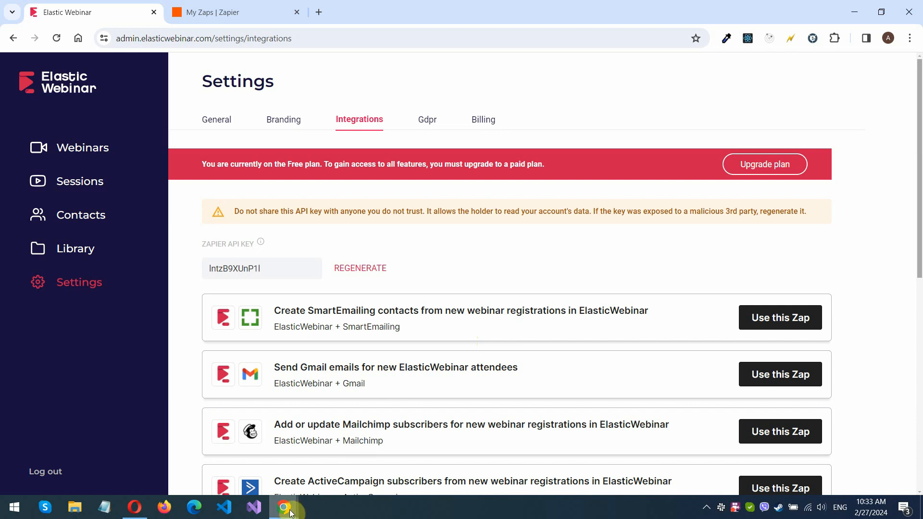
Bring forward the browser showing Elastic Webinar's Integrations settings with the Zapier API key
mouse_move(284, 507)
click(348, 474)
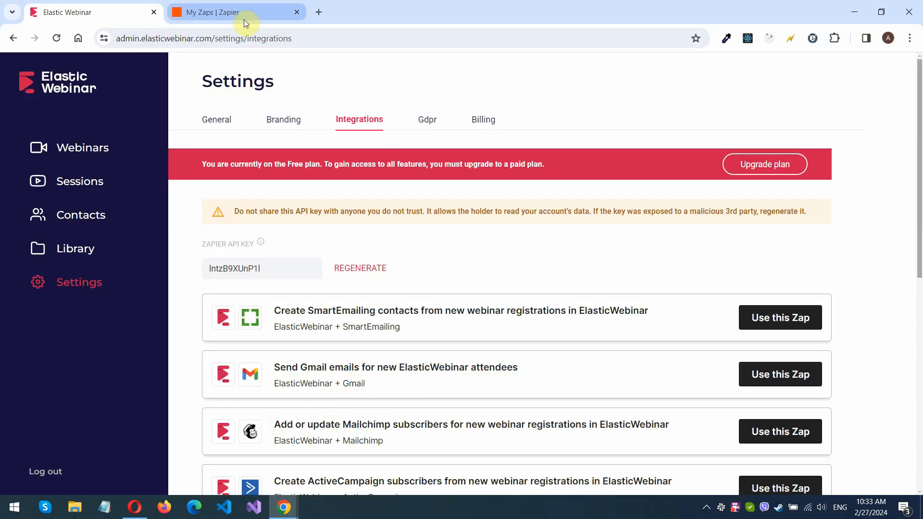
From Zapier's Zaps page, create a new draft Zap via + Create > Zaps
click(244, 18)
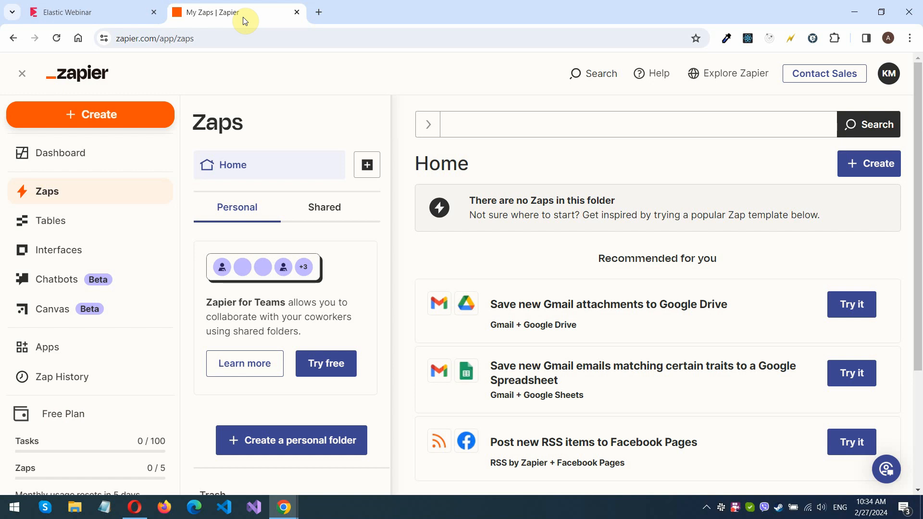
click(144, 115)
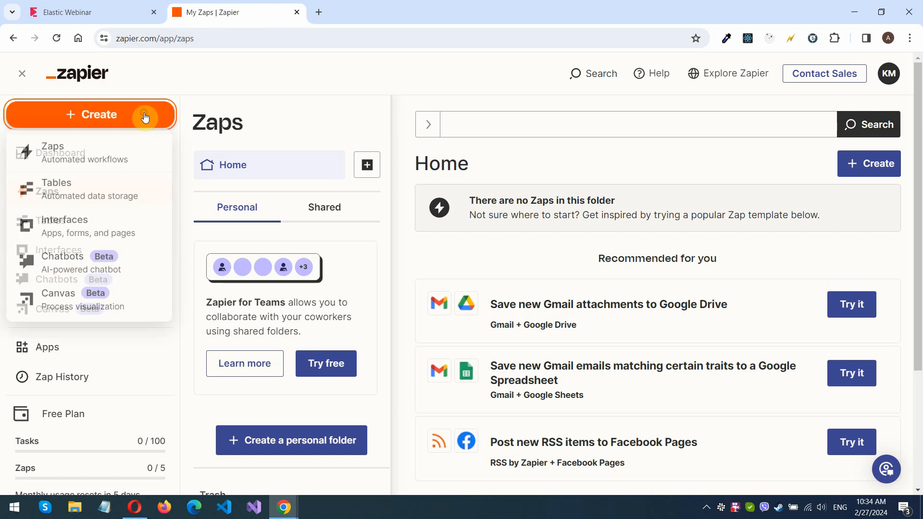
click(115, 158)
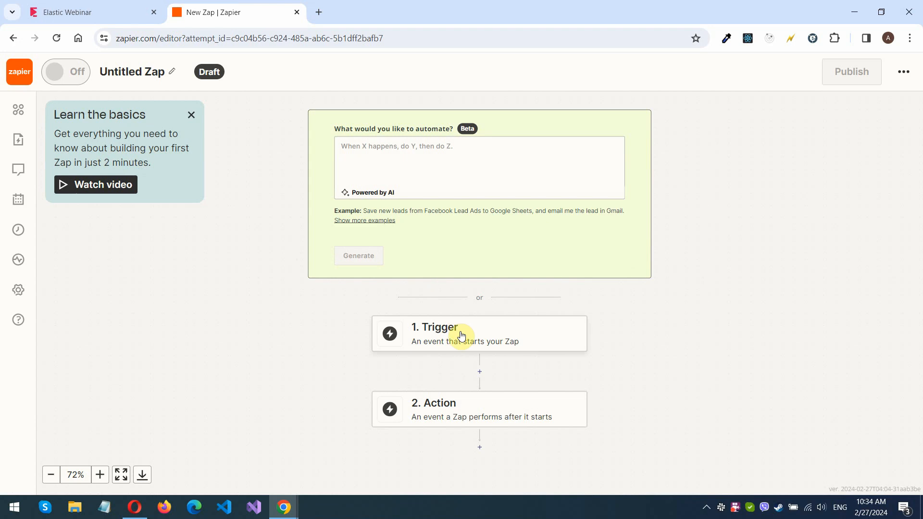
Set the trigger app to ElasticWebinar with the New Webinar Registration event
click(456, 330)
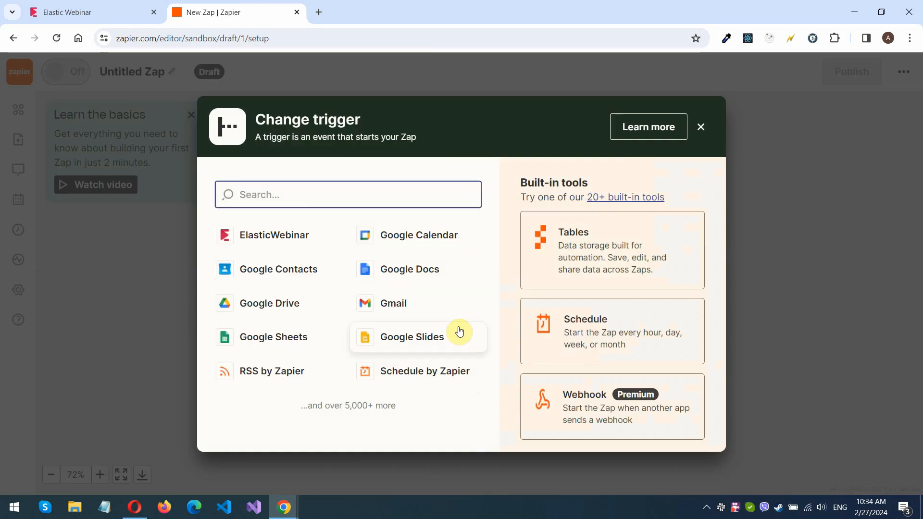
text(ElasticWebinar)
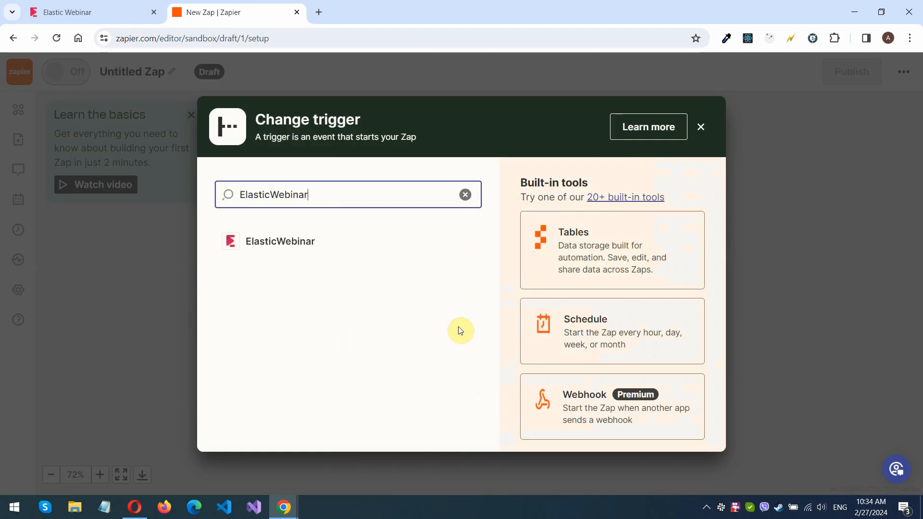
click(304, 243)
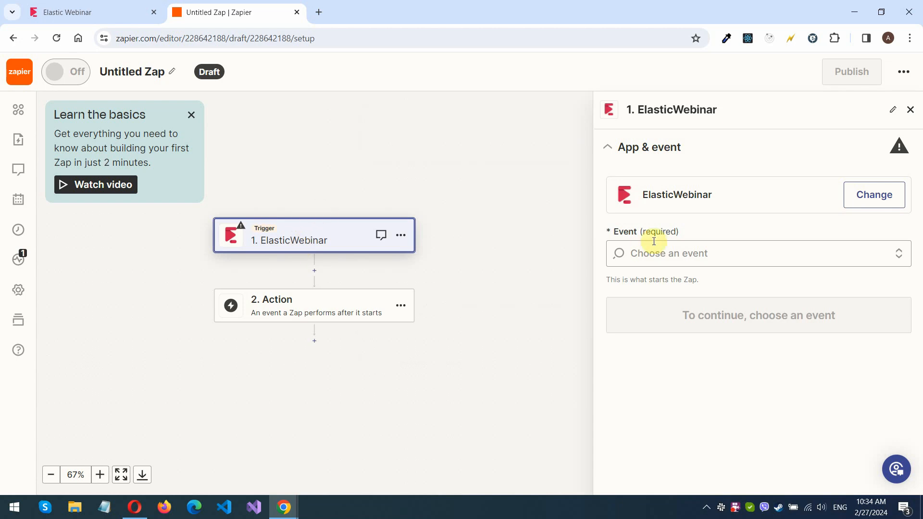
click(733, 257)
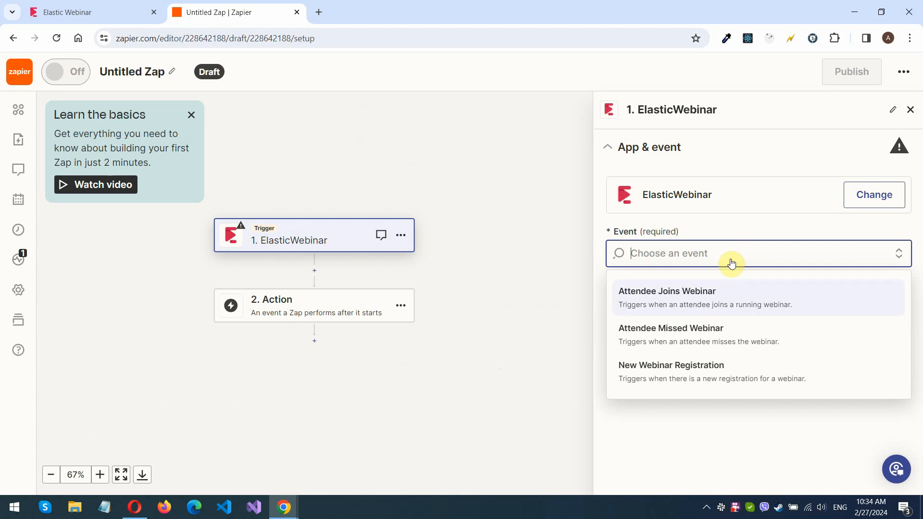
click(713, 370)
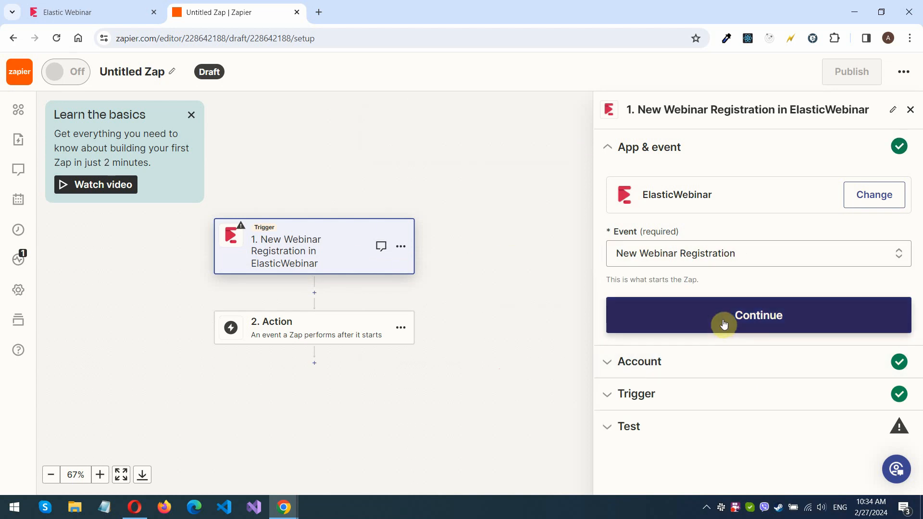
Reconnect the ElasticWebinar trigger account by pasting in the API key
click(723, 325)
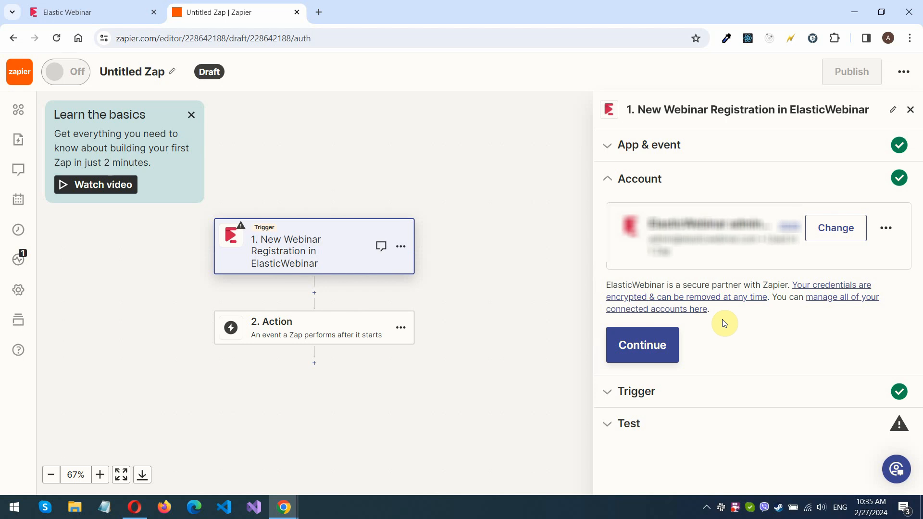
click(886, 228)
click(810, 341)
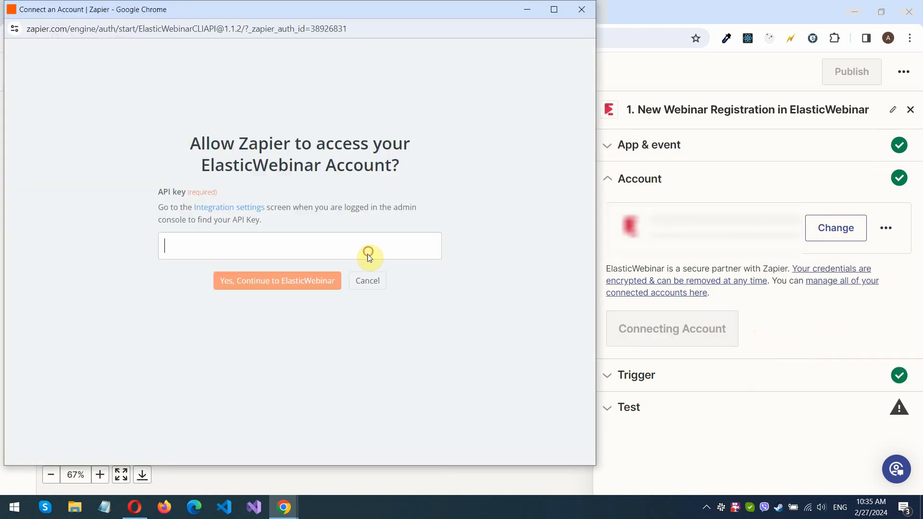
key(ctrl+v)
click(326, 282)
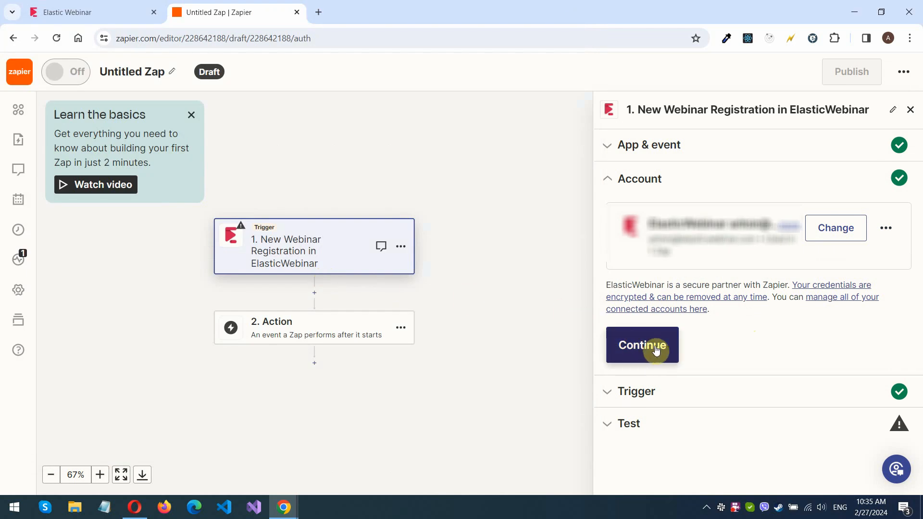
Leave the webinar choice unset in Trigger settings and continue to the trigger test
click(656, 350)
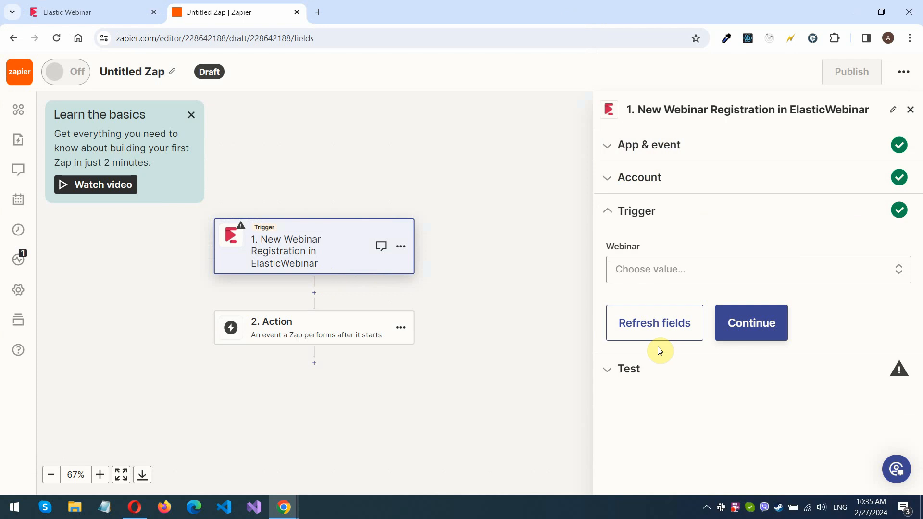
click(847, 270)
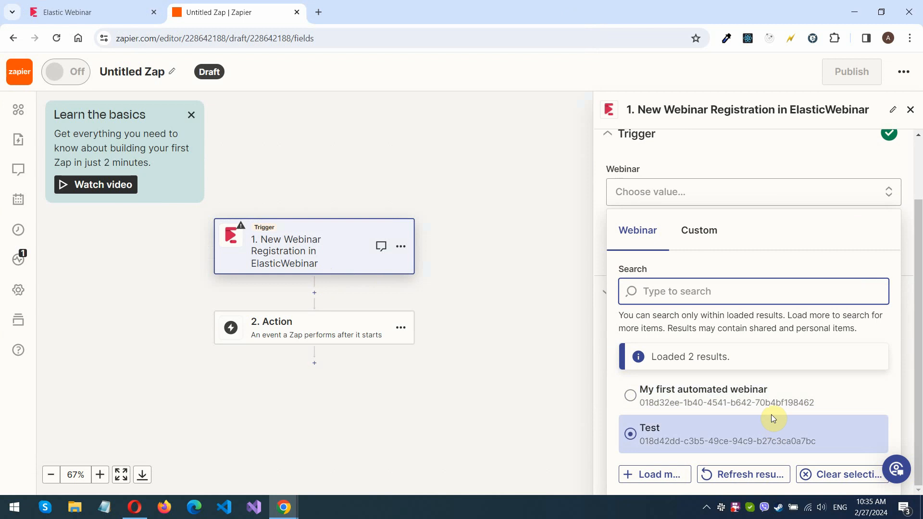
click(762, 164)
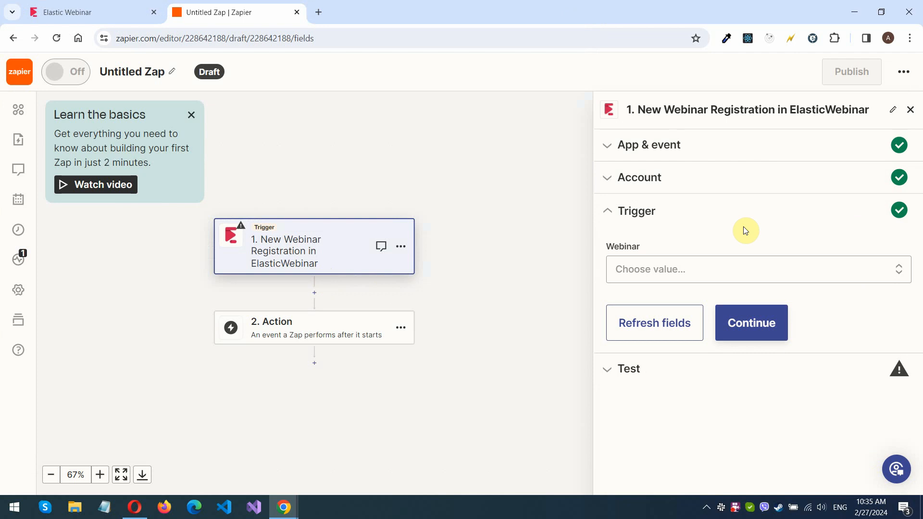
click(748, 329)
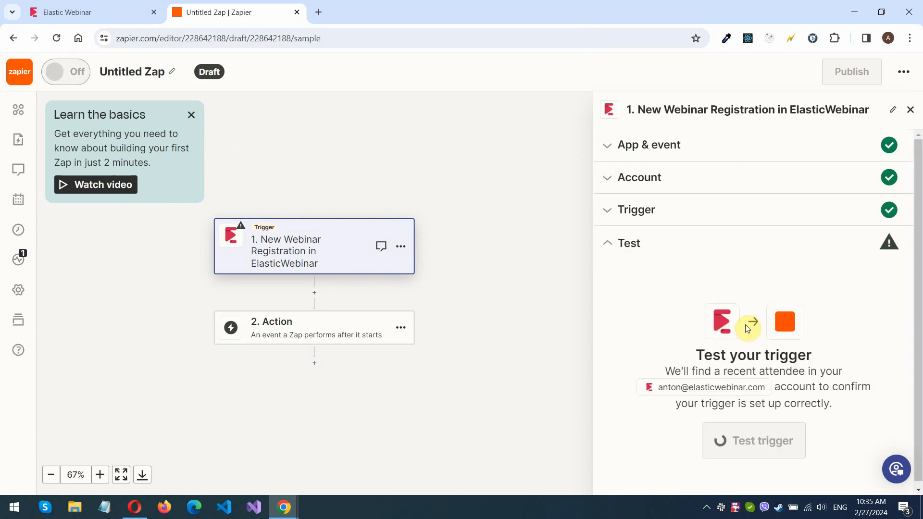
Run the trigger test, which reports no attendee found, then return to Elastic Webinar
click(738, 435)
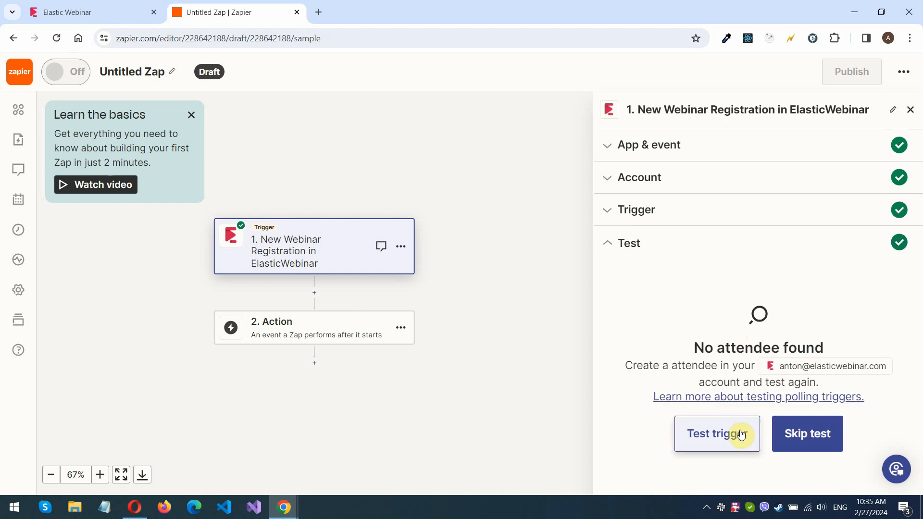
double_click(639, 365)
drag(639, 365, 731, 354)
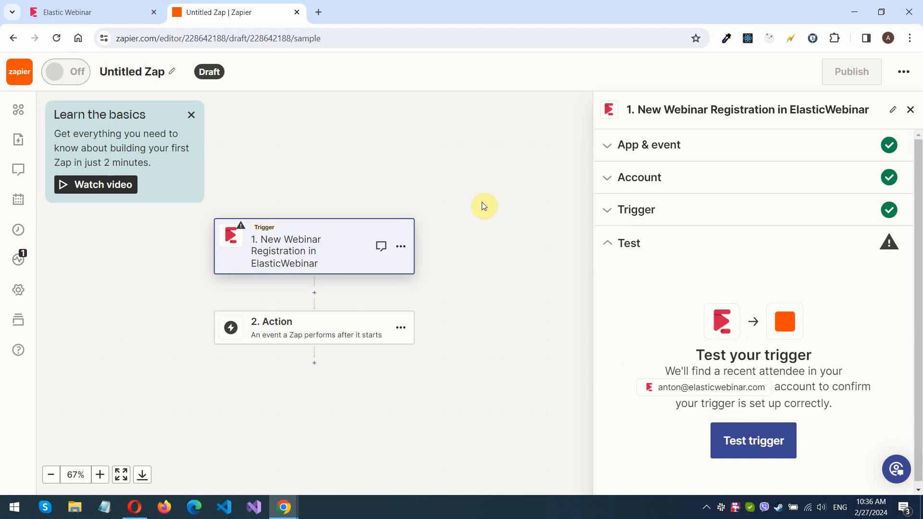
click(147, 6)
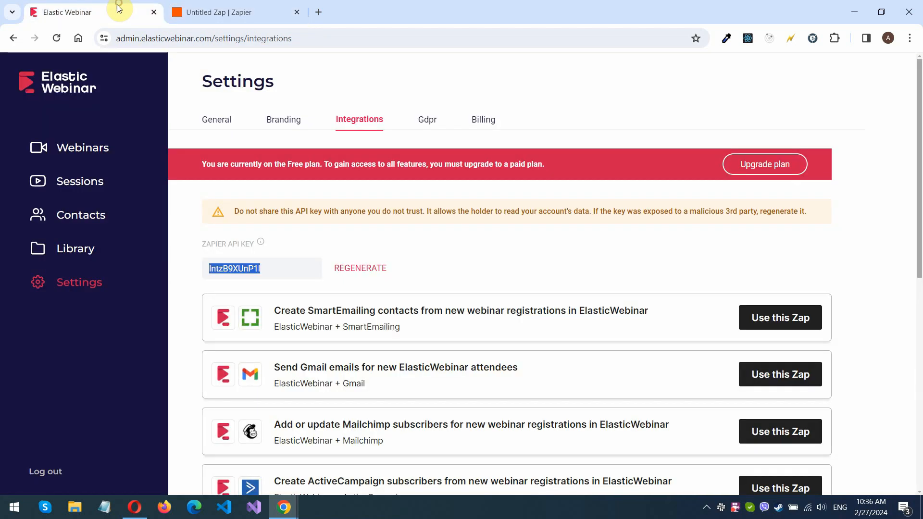
Register an attendee with a test name and e-mail on My first automated webinar's page
click(96, 152)
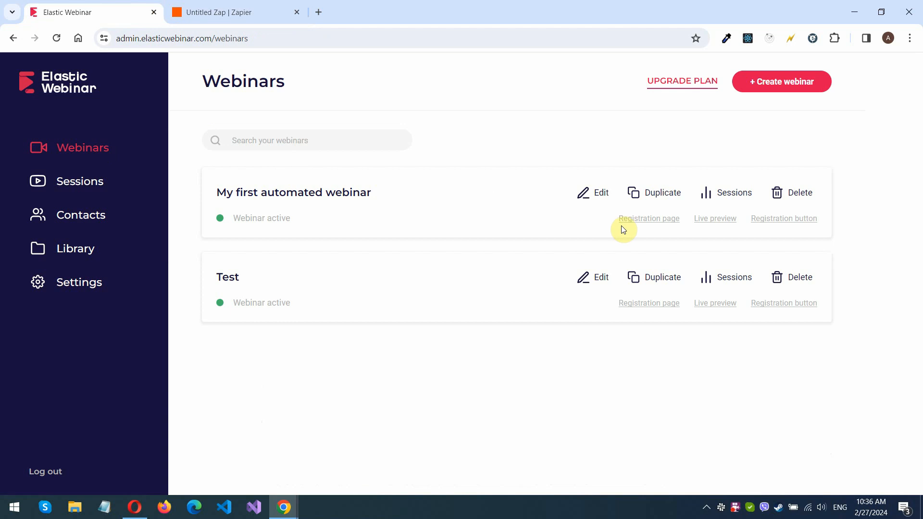
click(649, 218)
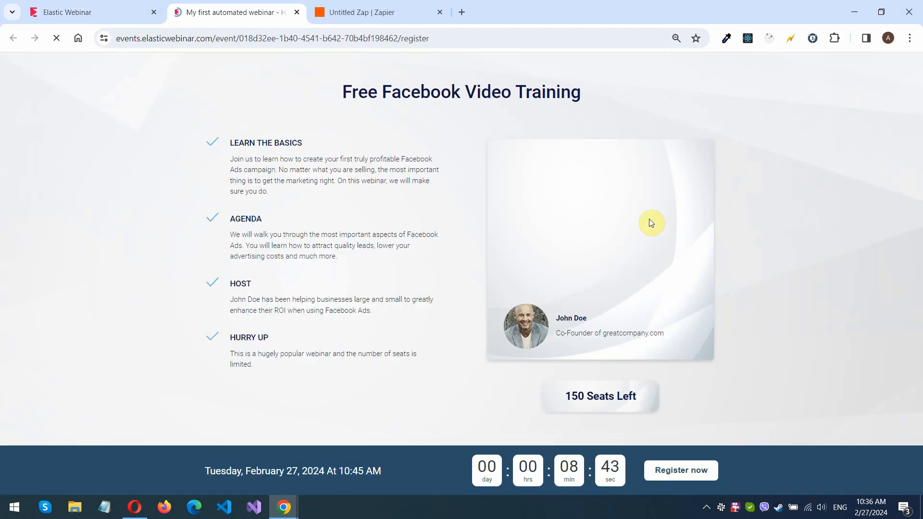
click(684, 464)
click(408, 305)
text(test1@)
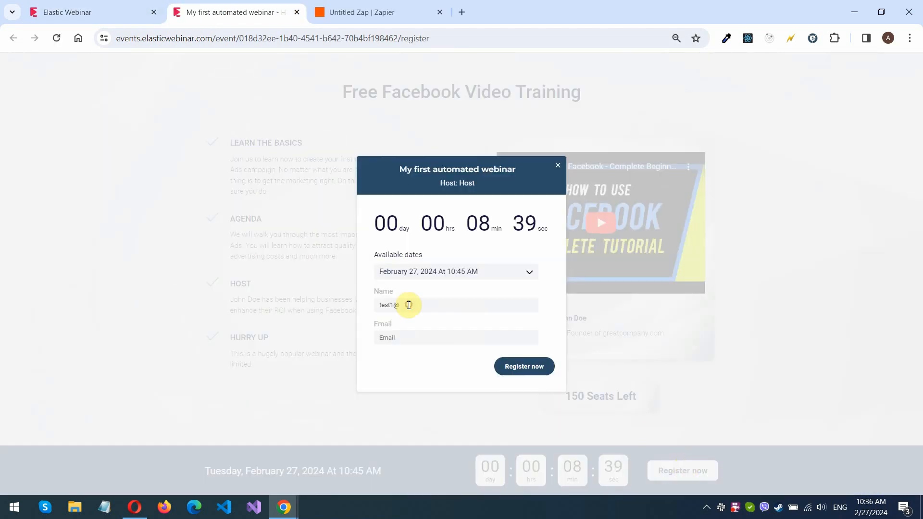
key(Tab)
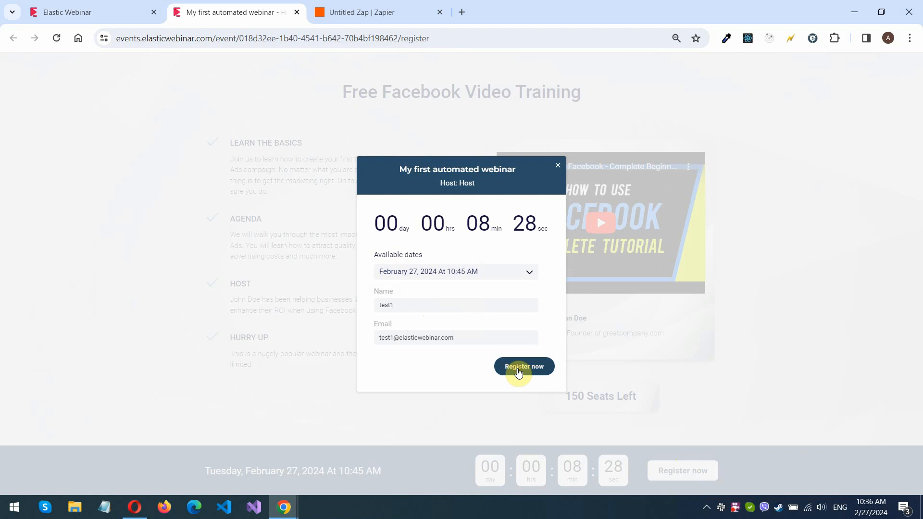
click(518, 369)
Re-run the Zapier trigger test and review the fetched Attendee A registration fields
click(328, 16)
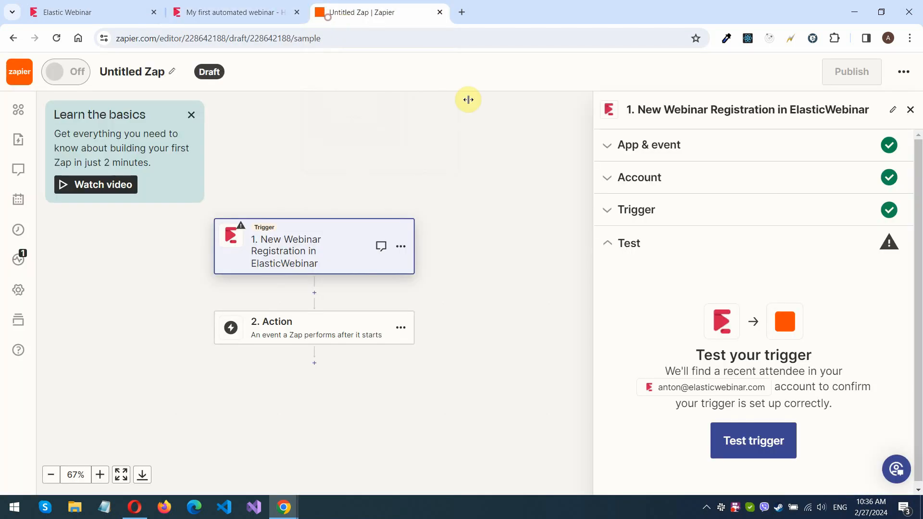
click(744, 439)
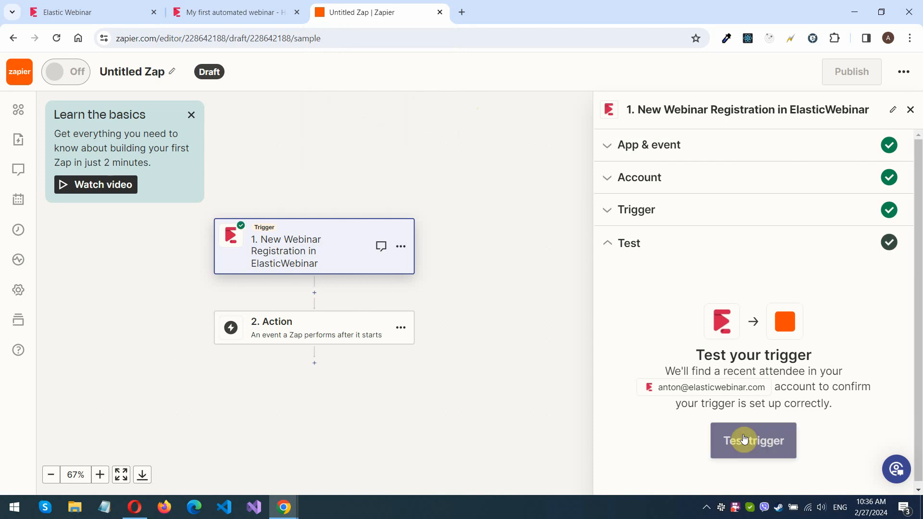
scroll(769, 296, down, 3)
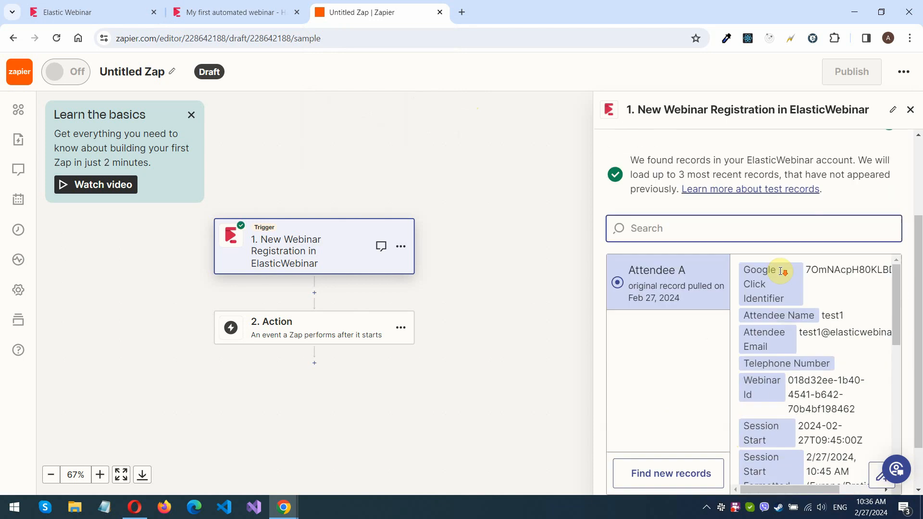
scroll(841, 287, down, 2)
scroll(855, 307, up, 2)
drag(897, 323, 898, 422)
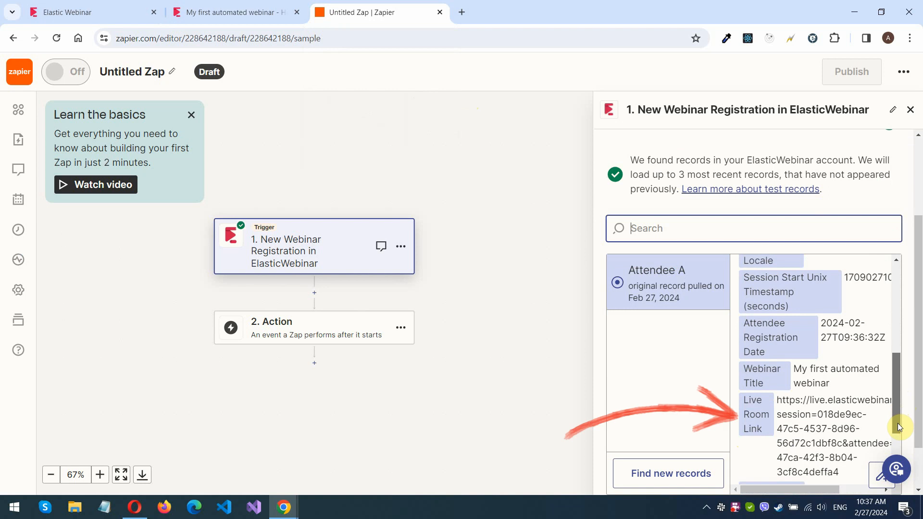
scroll(892, 447, down, 1)
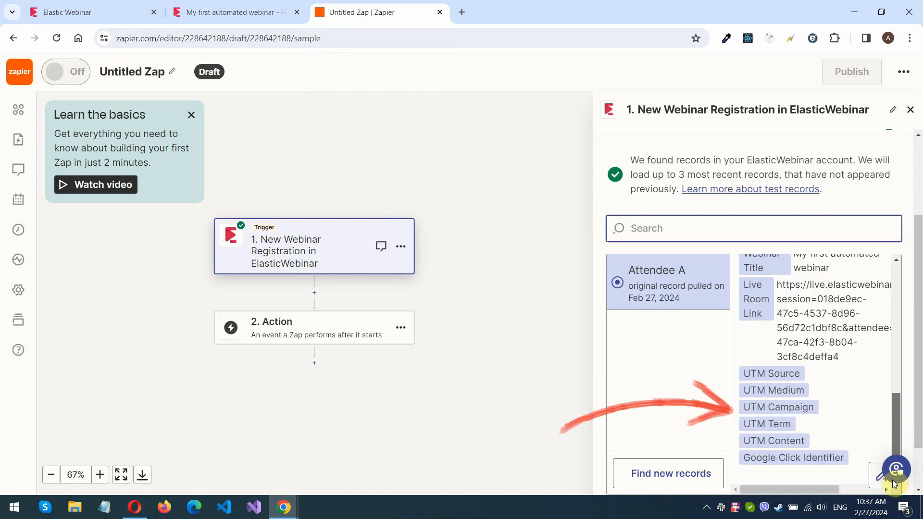
scroll(893, 452, down, 2)
Set the action to Google Sheets' Create Spreadsheet Row and move to Google Drive
click(894, 459)
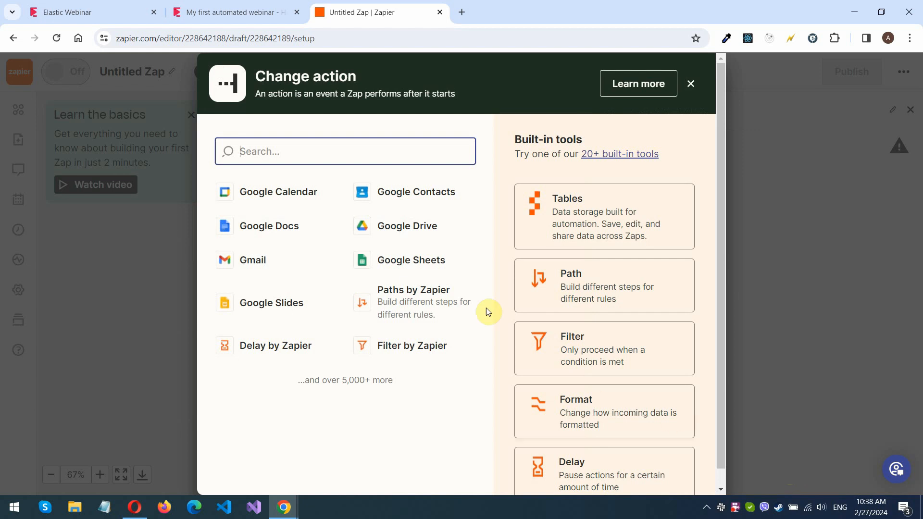
click(405, 271)
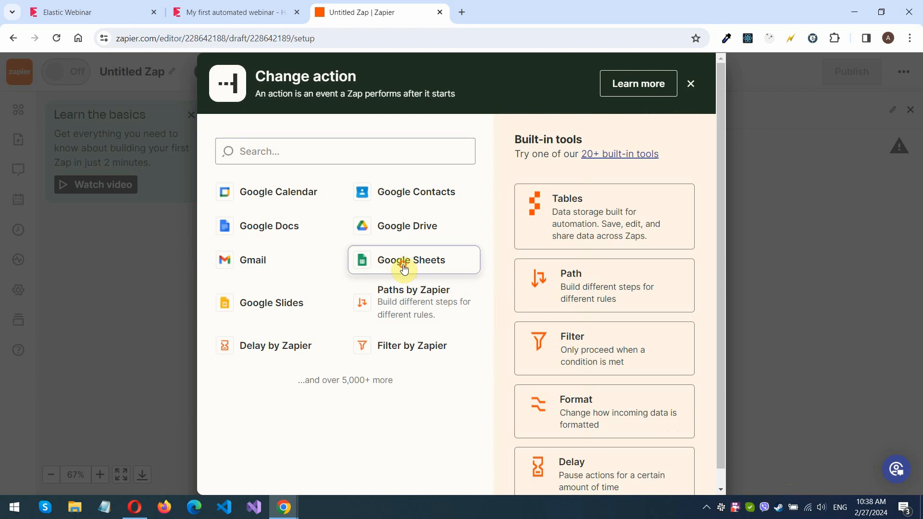
click(670, 248)
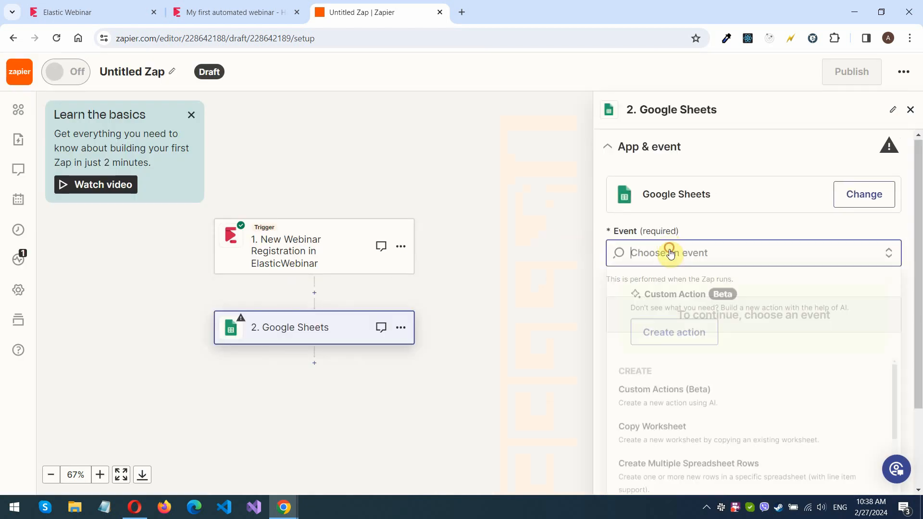
drag(894, 315, 891, 373)
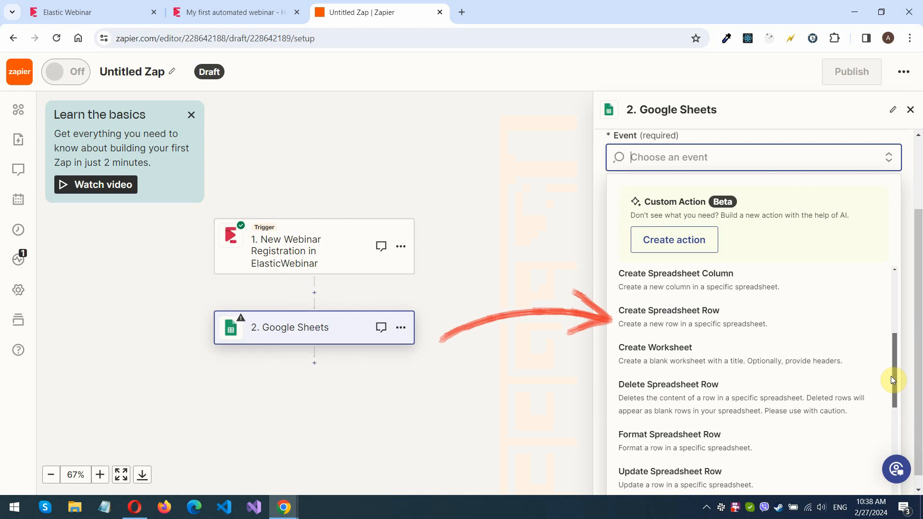
click(758, 330)
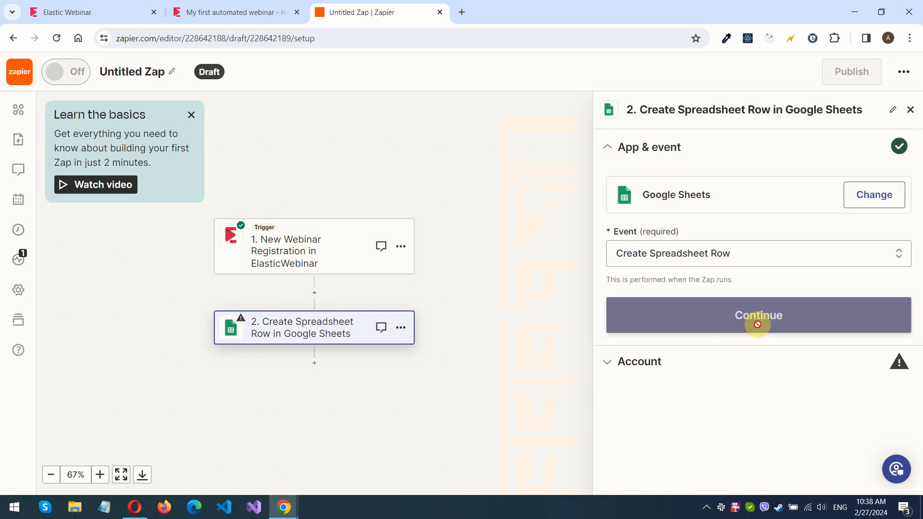
click(758, 329)
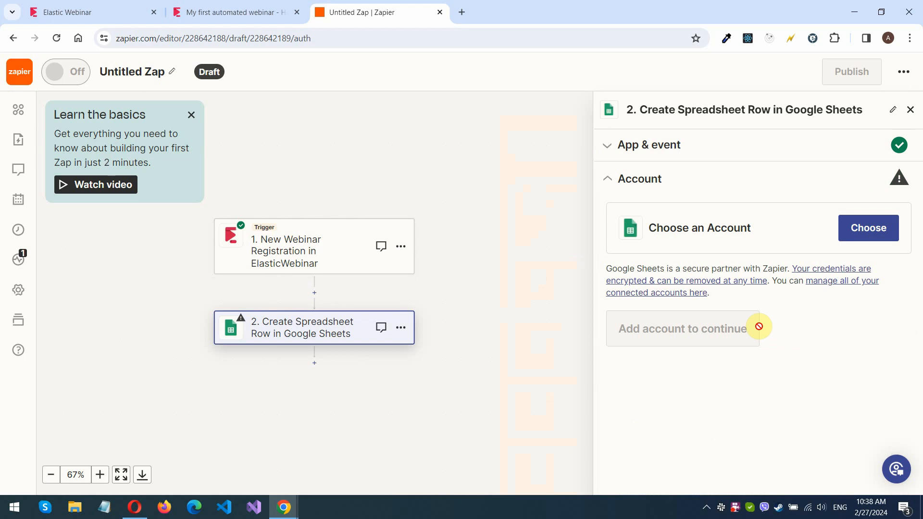
click(135, 507)
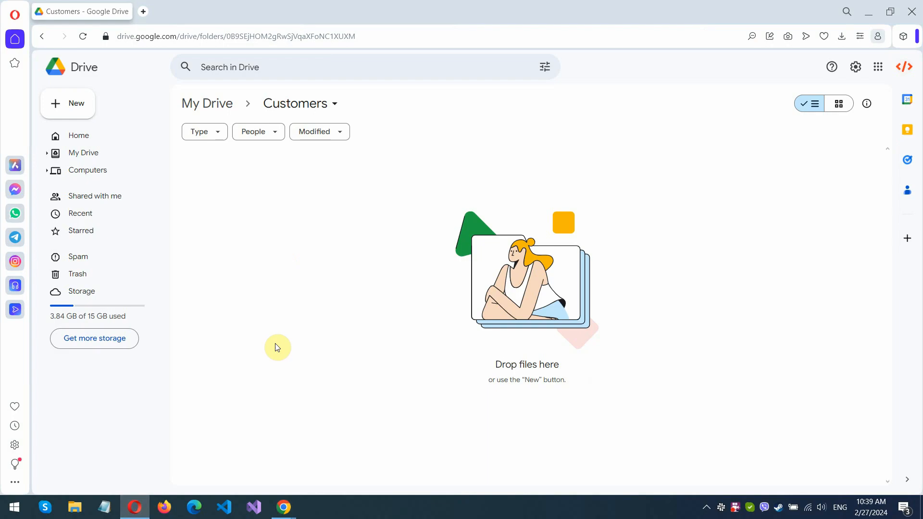
Create a new Google Sheets file in the Customers folder titled 'Test spreadsheet'
click(95, 110)
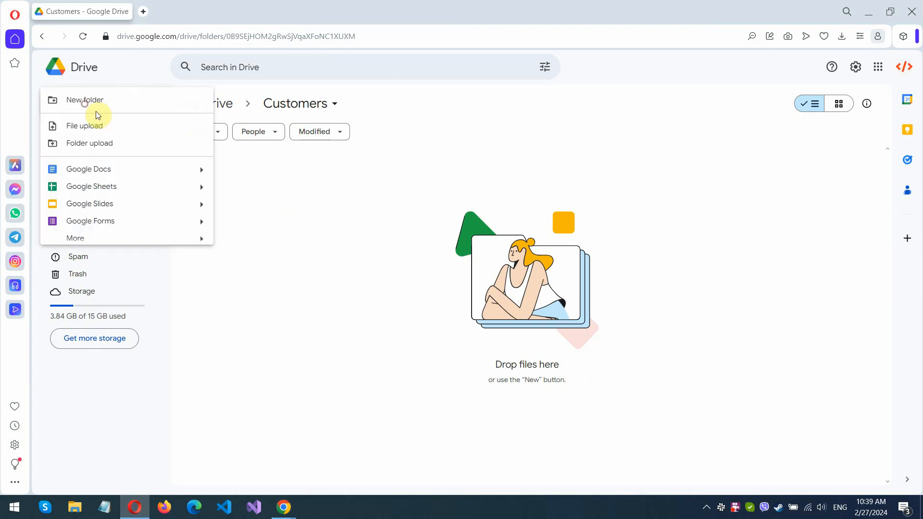
click(121, 190)
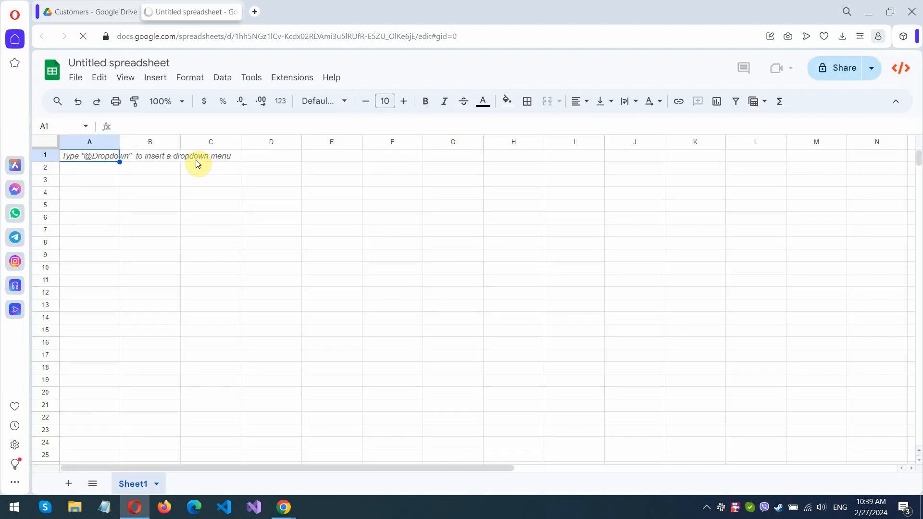
click(77, 63)
click(79, 61)
double_click(78, 61)
text(Test)
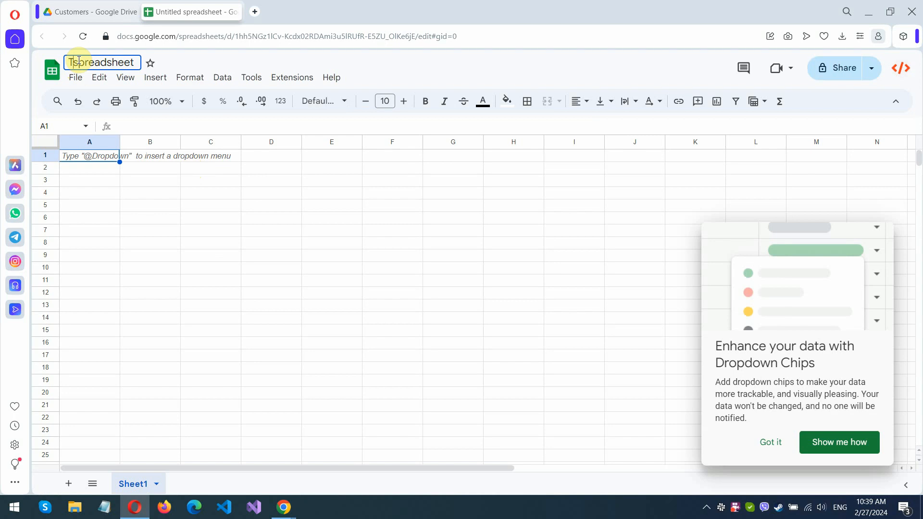
click(83, 158)
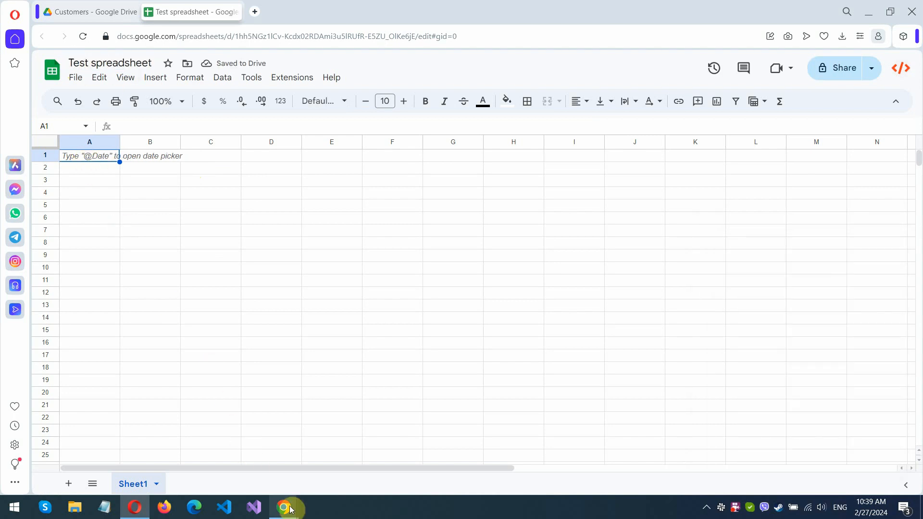
Point the Sheets action at My Google Drive, Test spreadsheet and worksheet Sheet1
mouse_move(287, 511)
click(271, 480)
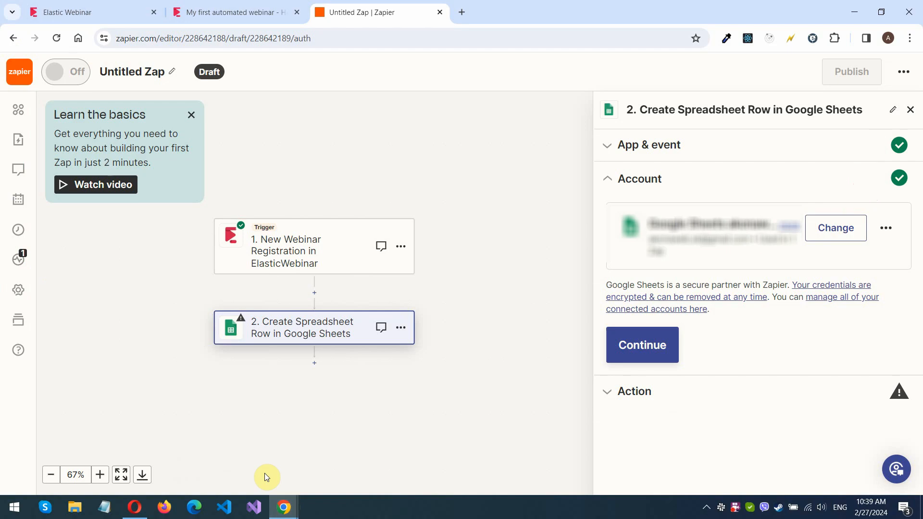
click(666, 347)
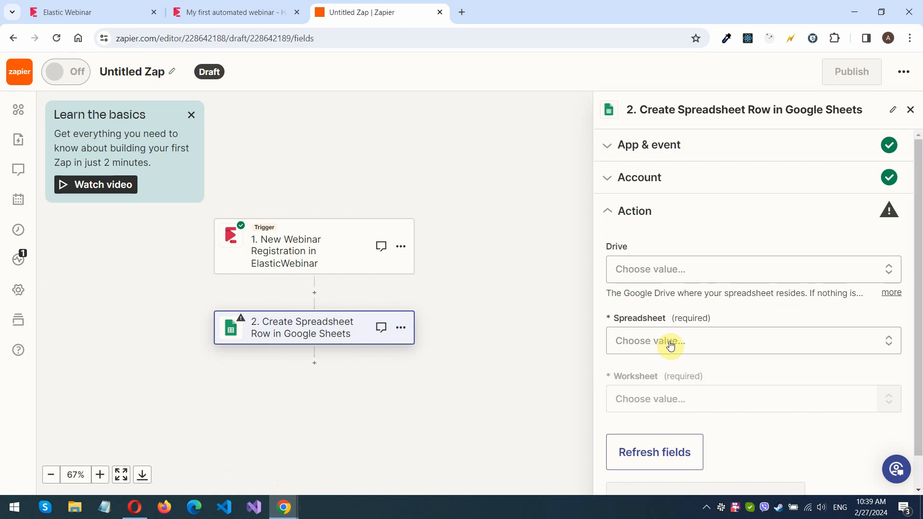
click(694, 270)
click(683, 432)
click(749, 307)
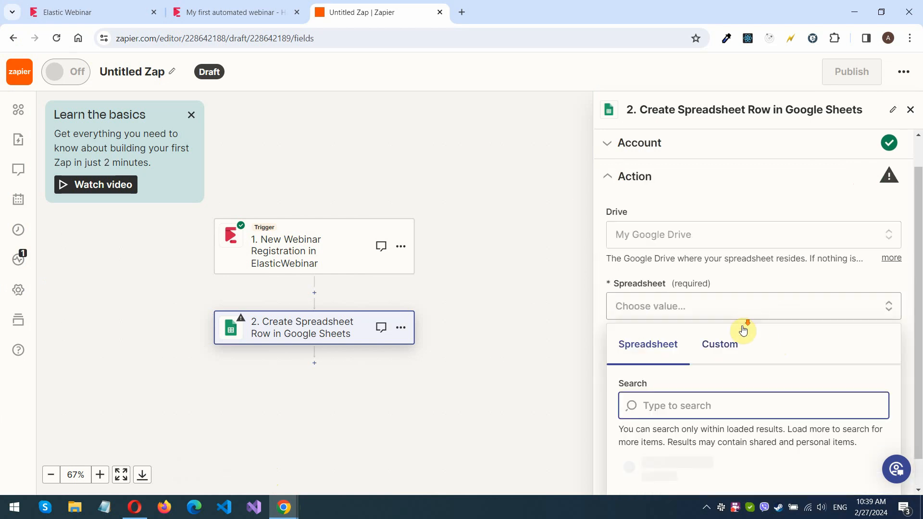
click(686, 473)
click(682, 363)
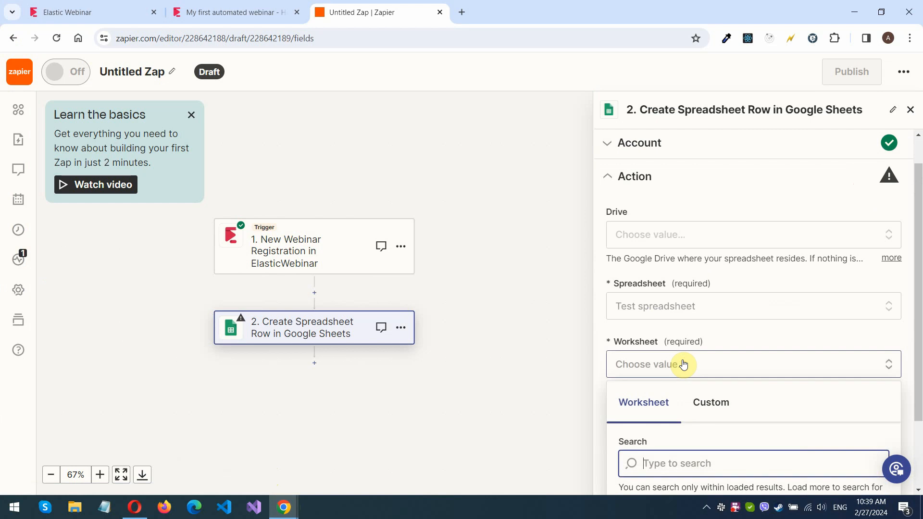
click(659, 471)
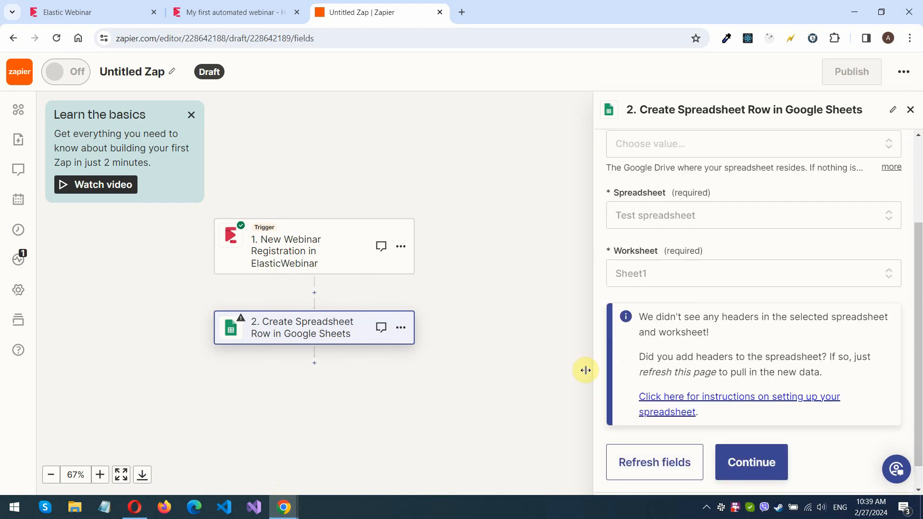
Type Name and Email headers into A1 and B1 of Test spreadsheet, then return to Zapier
click(135, 506)
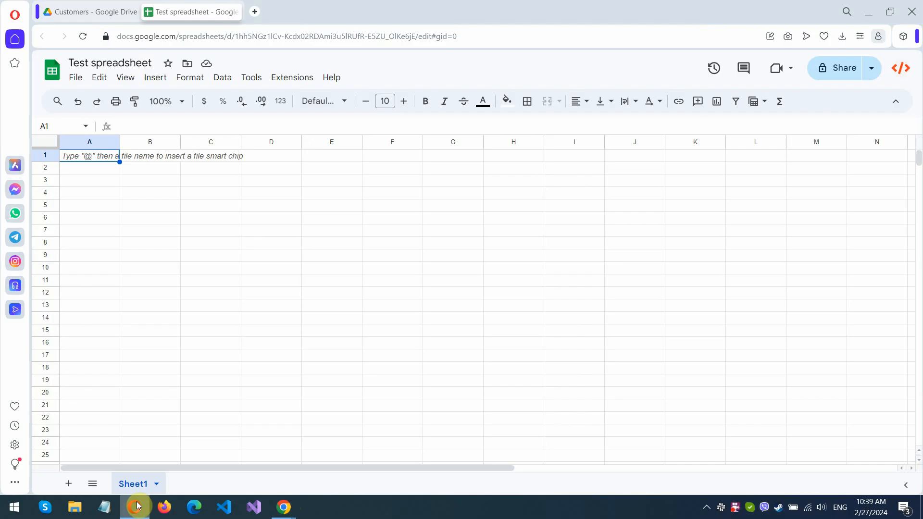
text(Name)
key(Tab)
text(Emai)
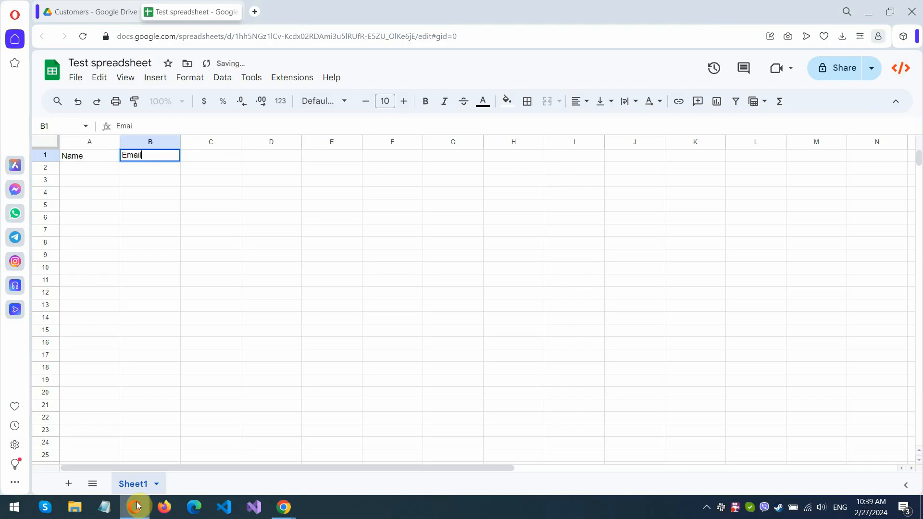
key(Tab)
key(alt+Tab)
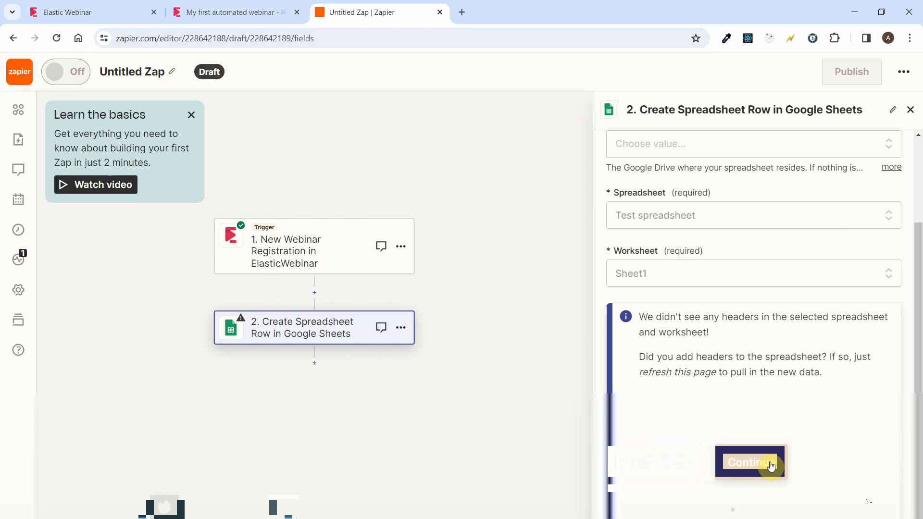
Refresh the fields and map the sheet's Name column to Attendee Name
click(663, 470)
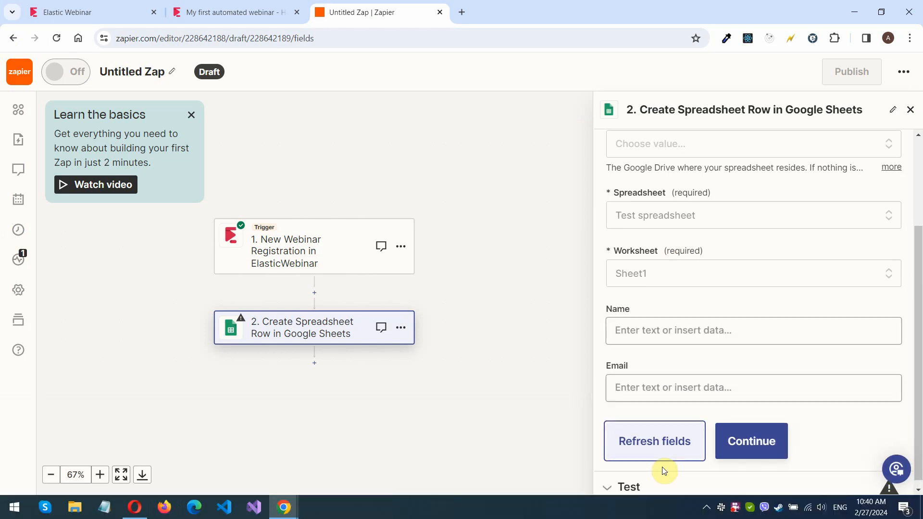
click(656, 329)
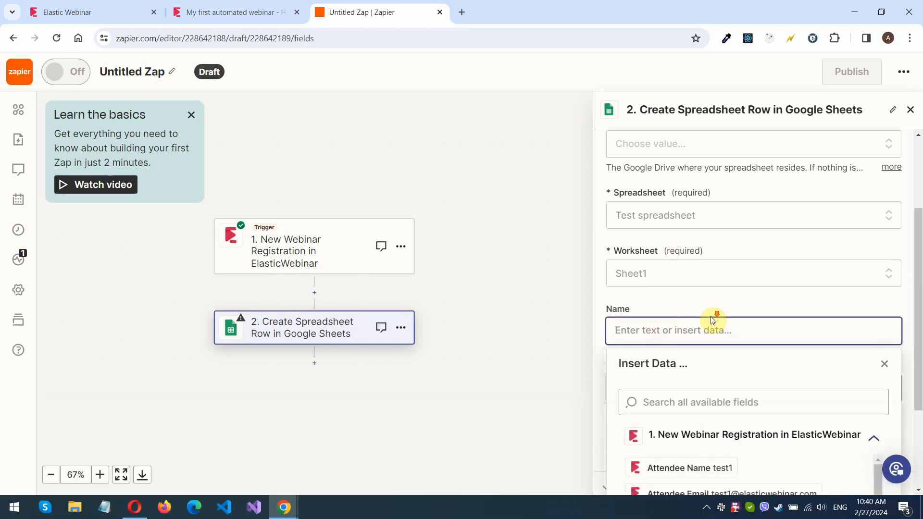
scroll(710, 366, down, 1)
click(702, 418)
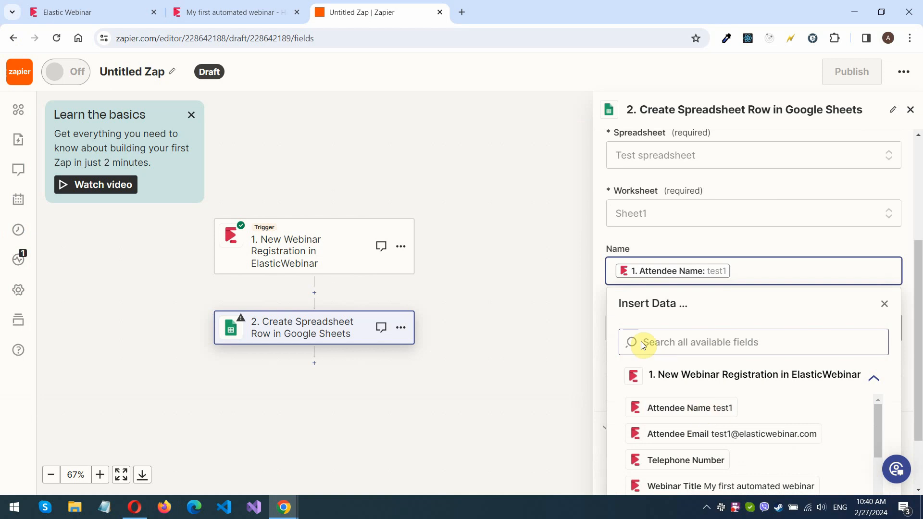
click(599, 336)
Map the Email column to Attendee Email and continue to the test
click(687, 374)
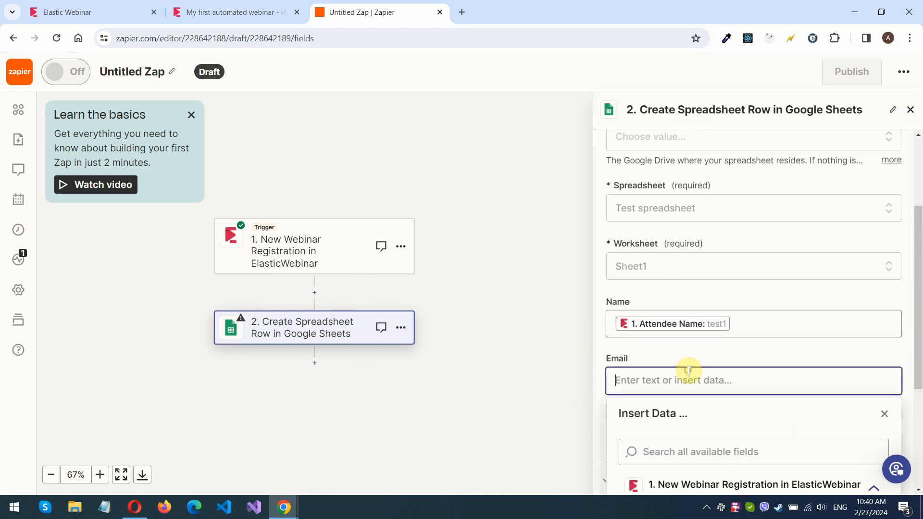
scroll(709, 431, down, 2)
click(727, 422)
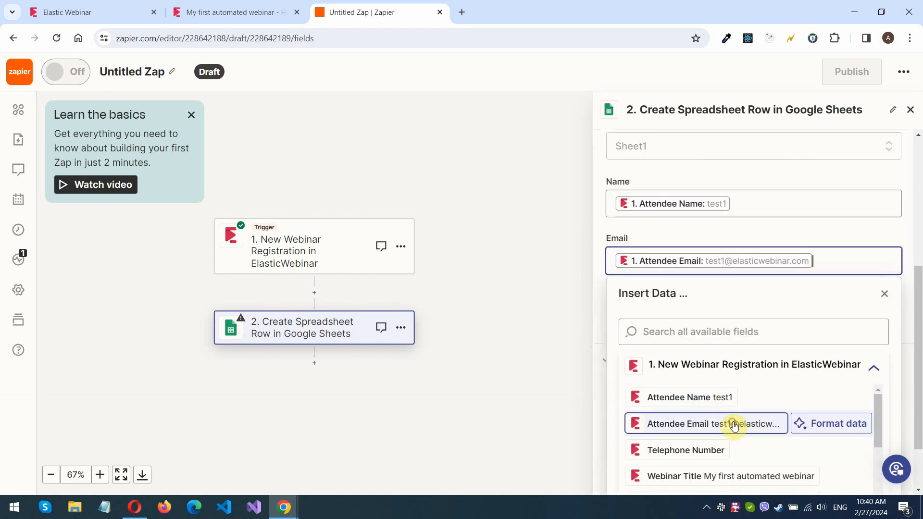
click(853, 230)
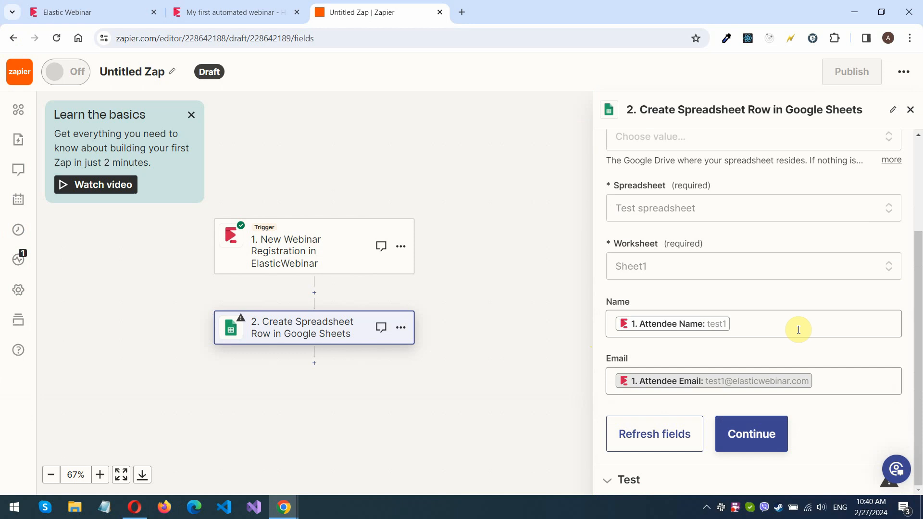
click(737, 433)
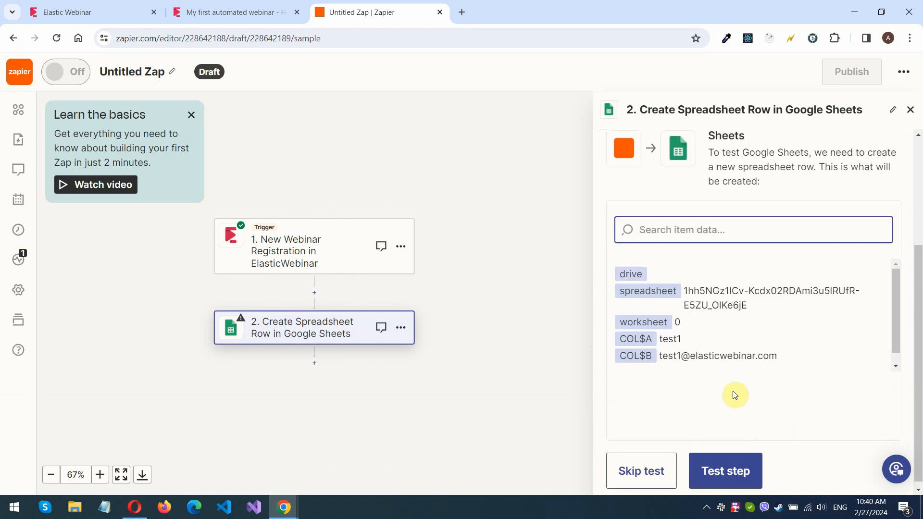
Test the step and confirm test1's row appears in Test spreadsheet
click(722, 473)
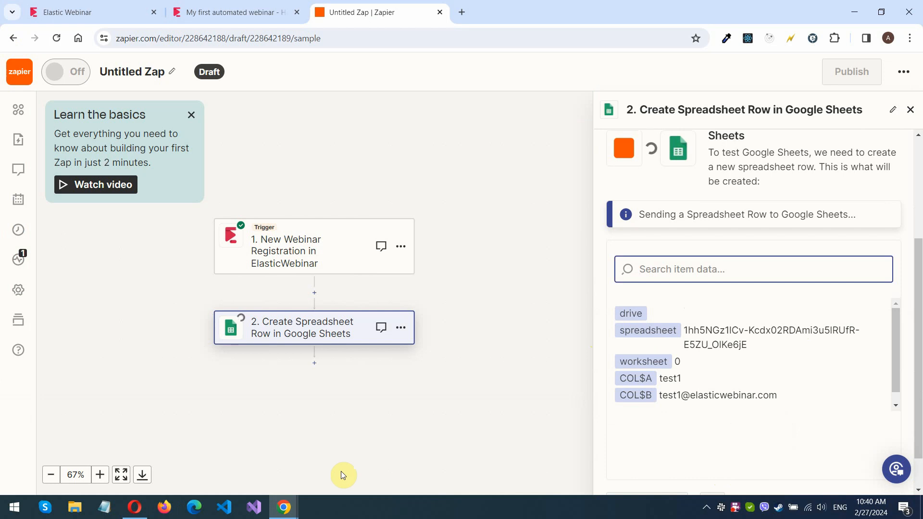
click(136, 509)
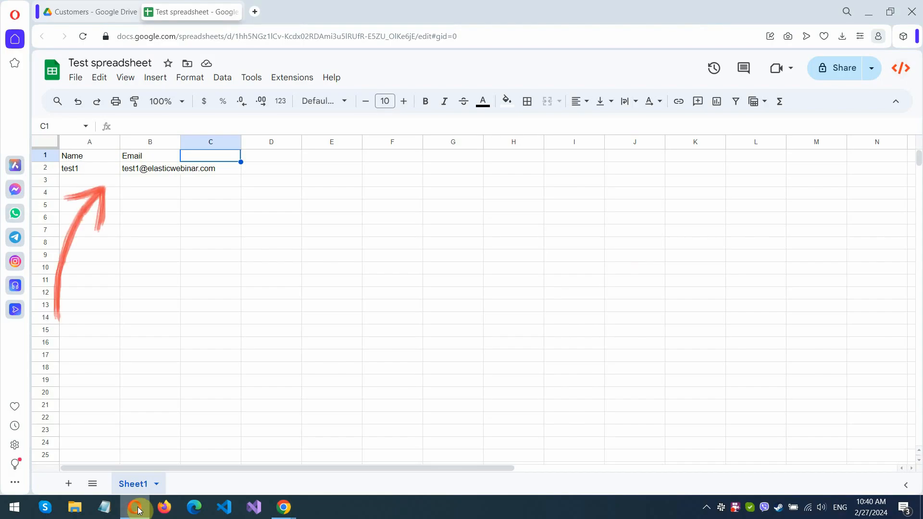
click(136, 508)
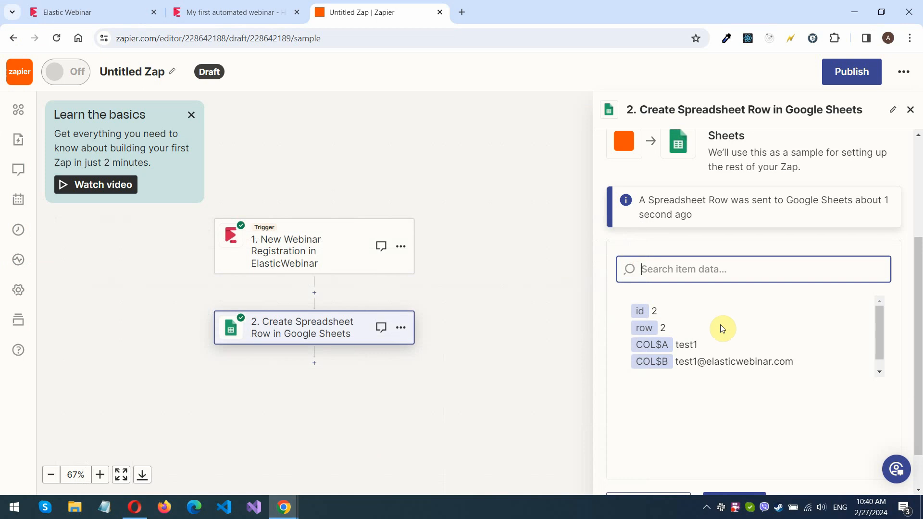
Publish the Zap so it is switched on
scroll(908, 284, down, 1)
scroll(907, 284, down, 1)
click(748, 461)
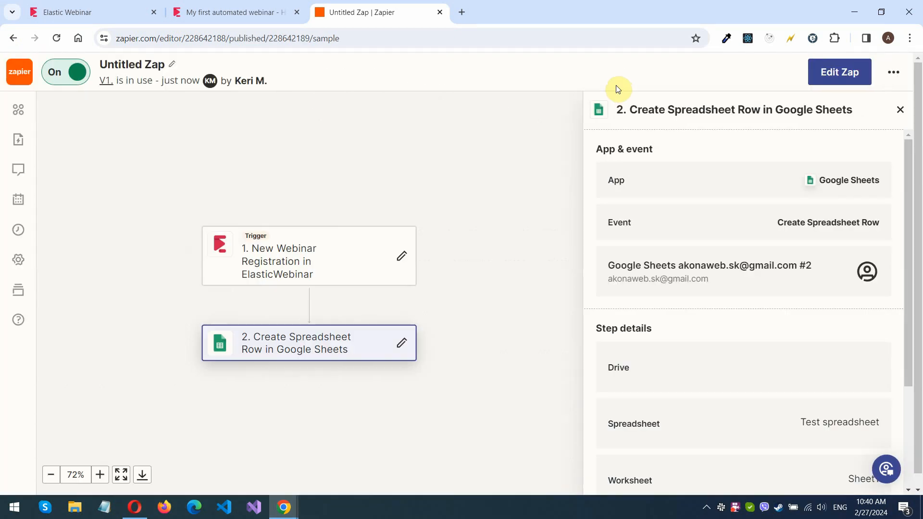
Return to My Zaps, then open the Elastic Webinar registration form
click(20, 73)
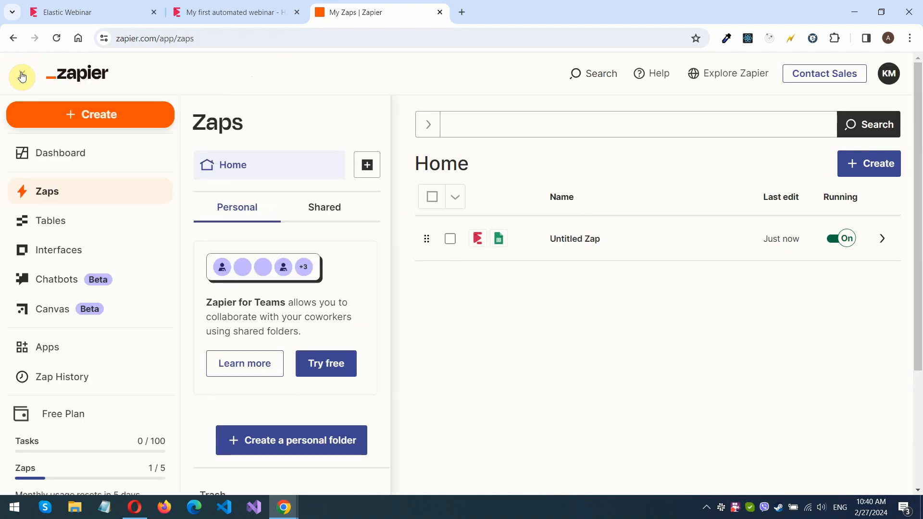
click(94, 9)
click(630, 217)
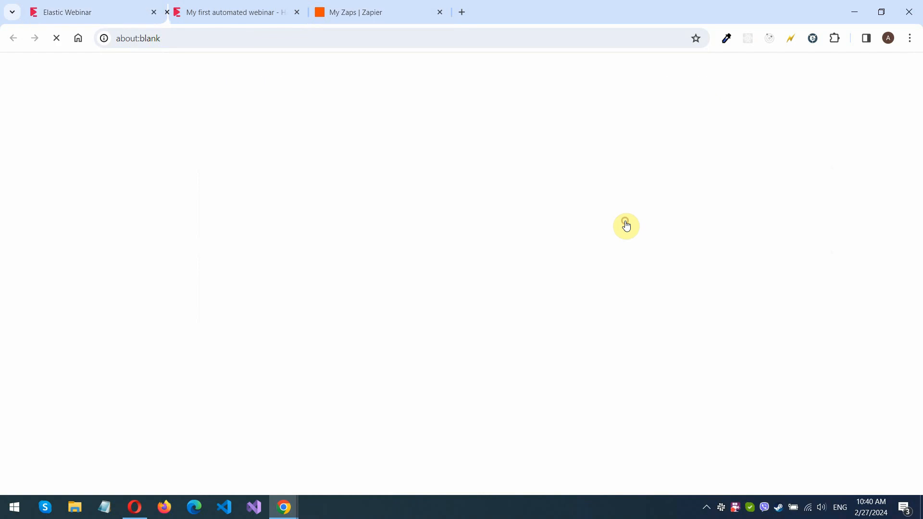
click(661, 469)
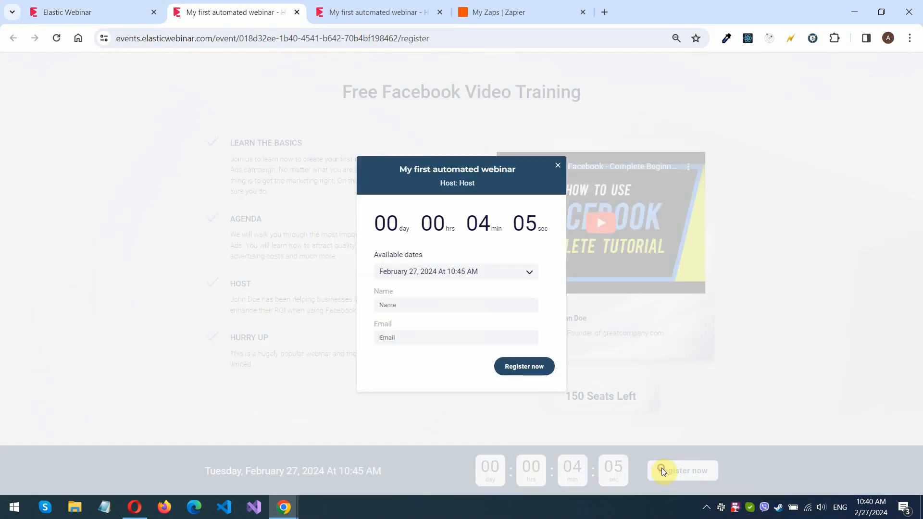
Register a second test attendee named test2 with a test e-mail address
click(434, 309)
text(test2)
key(Tab)
click(536, 370)
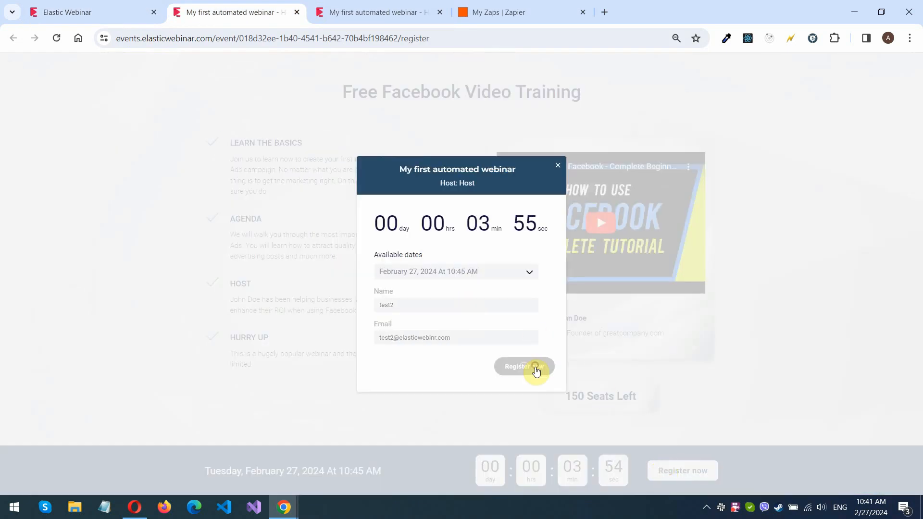